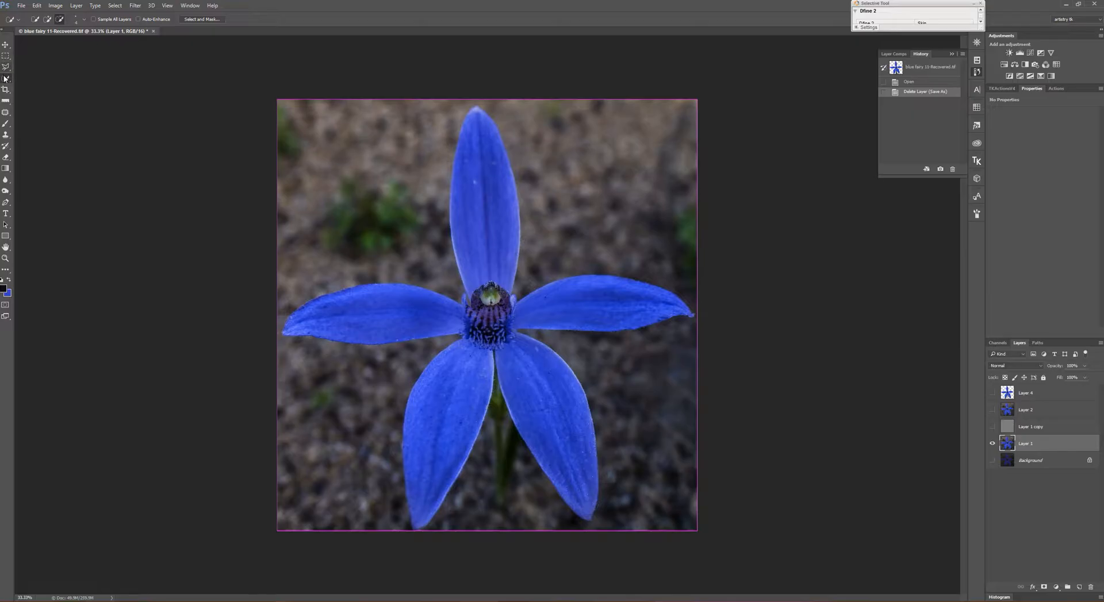
Step: Enter Select and Mask for the flower layer and preview it in Onion Skin view at 20% transparency
{"action": "left_click", "coordinate": [200, 20]}
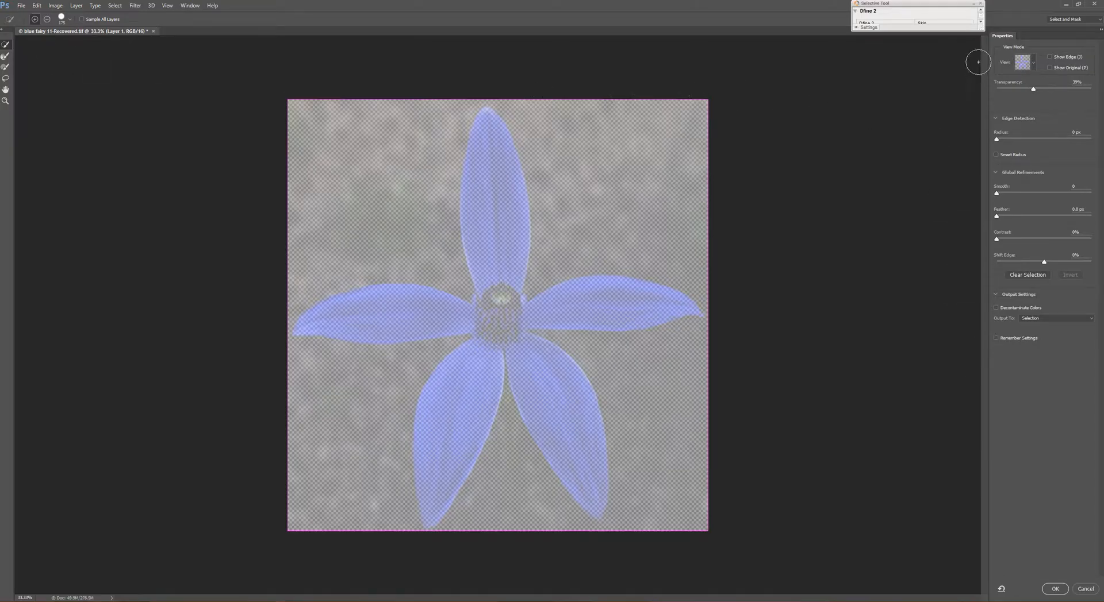
{"action": "left_click", "coordinate": [1033, 68]}
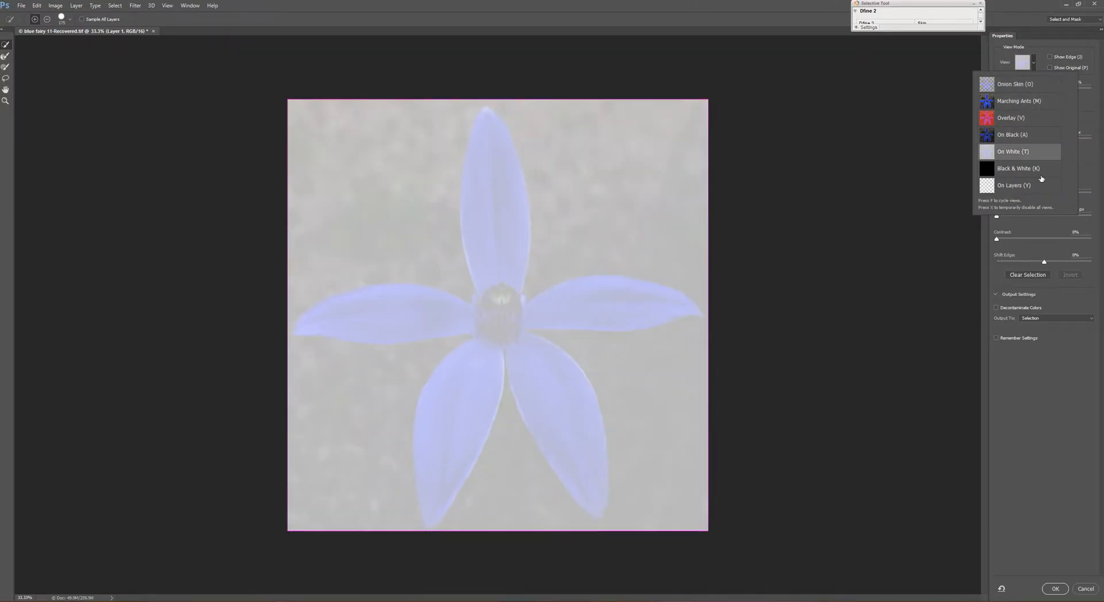
{"action": "left_click", "coordinate": [1015, 90]}
{"action": "left_click", "coordinate": [931, 128]}
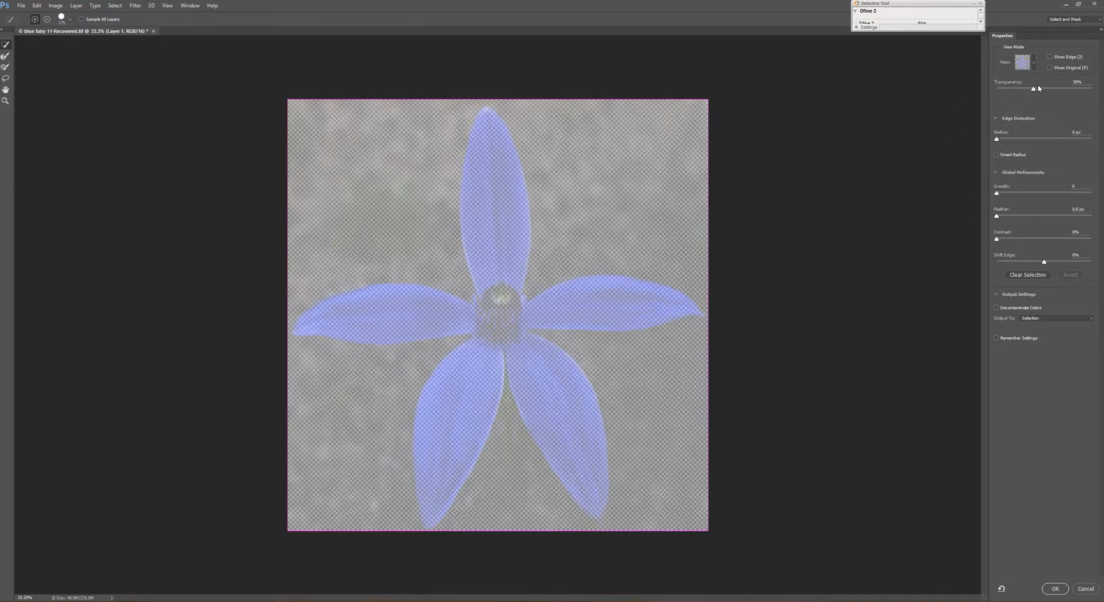
{"action": "left_click_drag", "start_coordinate": [1066, 93], "coordinate": [1015, 95]}
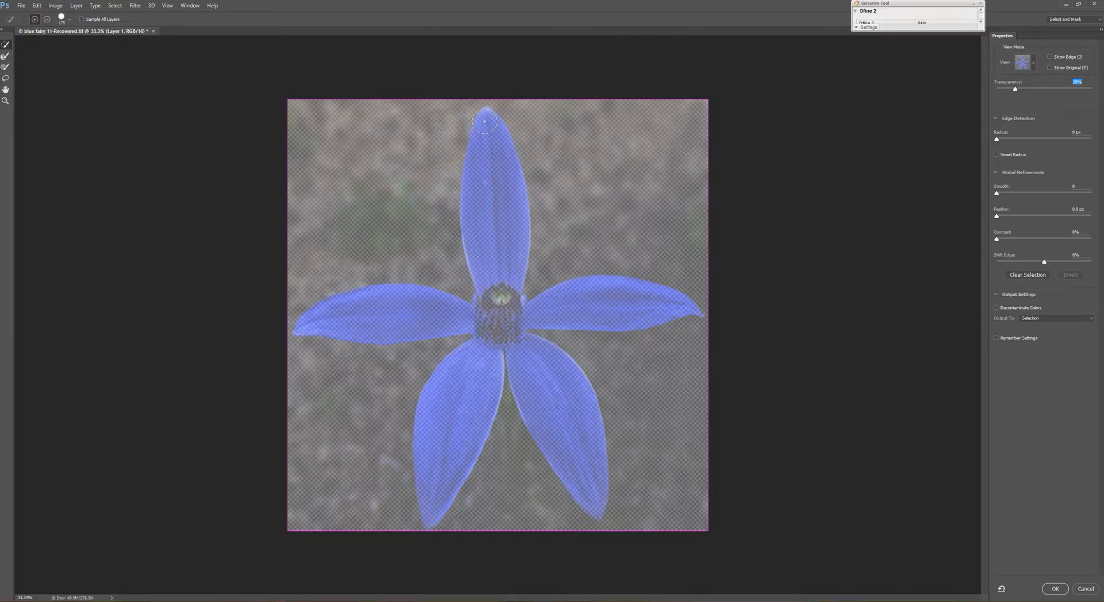
Step: Quick-select the whole flower, including all five petals, the centre and the stem, using a smaller brush for the stem
{"action": "mouse_move", "coordinate": [485, 151]}
{"action": "left_mouse_down"}
{"action": "mouse_move", "coordinate": [495, 317]}
{"action": "mouse_move", "coordinate": [383, 314]}
{"action": "mouse_move", "coordinate": [572, 308]}
{"action": "mouse_move", "coordinate": [516, 325]}
{"action": "mouse_move", "coordinate": [473, 377]}
{"action": "mouse_move", "coordinate": [535, 365]}
{"action": "mouse_move", "coordinate": [548, 385]}
{"action": "mouse_move", "coordinate": [502, 362]}
{"action": "left_mouse_up"}
{"action": "key", "text": "bracketright"}
{"action": "key", "text": "bracketright"}
{"action": "key", "text": "bracketright"}
{"action": "key", "text": "bracketright"}
{"action": "key", "text": "bracketleft"}
{"action": "key", "text": "bracketleft"}
{"action": "key", "text": "bracketleft"}
{"action": "key", "text": "bracketleft"}
{"action": "key", "text": "bracketleft"}
{"action": "key", "text": "bracketleft"}
{"action": "key", "text": "bracketleft"}
{"action": "key", "text": "bracketleft"}
{"action": "key", "text": "bracketleft"}
{"action": "key", "text": "bracketleft"}
{"action": "key", "text": "bracketleft"}
{"action": "key", "text": "bracketleft"}
{"action": "key", "text": "bracketleft"}
{"action": "key", "text": "bracketleft"}
{"action": "left_click_drag", "start_coordinate": [508, 387], "coordinate": [513, 511]}
{"action": "key", "text": "bracketleft"}
{"action": "key", "text": "bracketleft"}
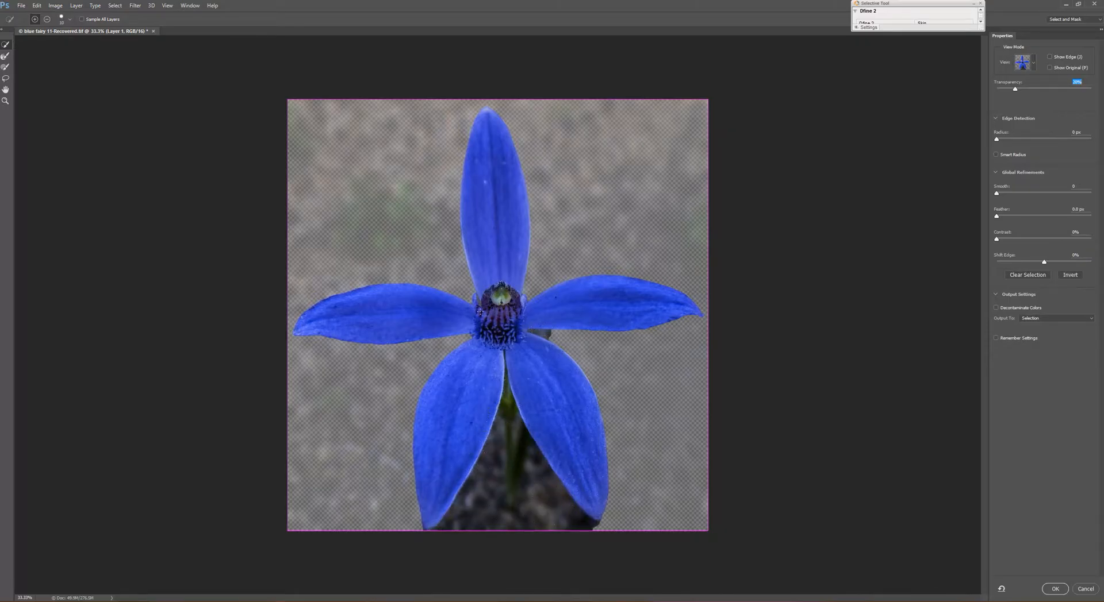
Step: Subtract the background under the right petal and on both sides of the stem from the selection
{"action": "left_click", "coordinate": [47, 19]}
{"action": "left_click", "coordinate": [548, 335]}
{"action": "left_click", "coordinate": [536, 333]}
{"action": "left_click_drag", "start_coordinate": [500, 420], "coordinate": [489, 529]}
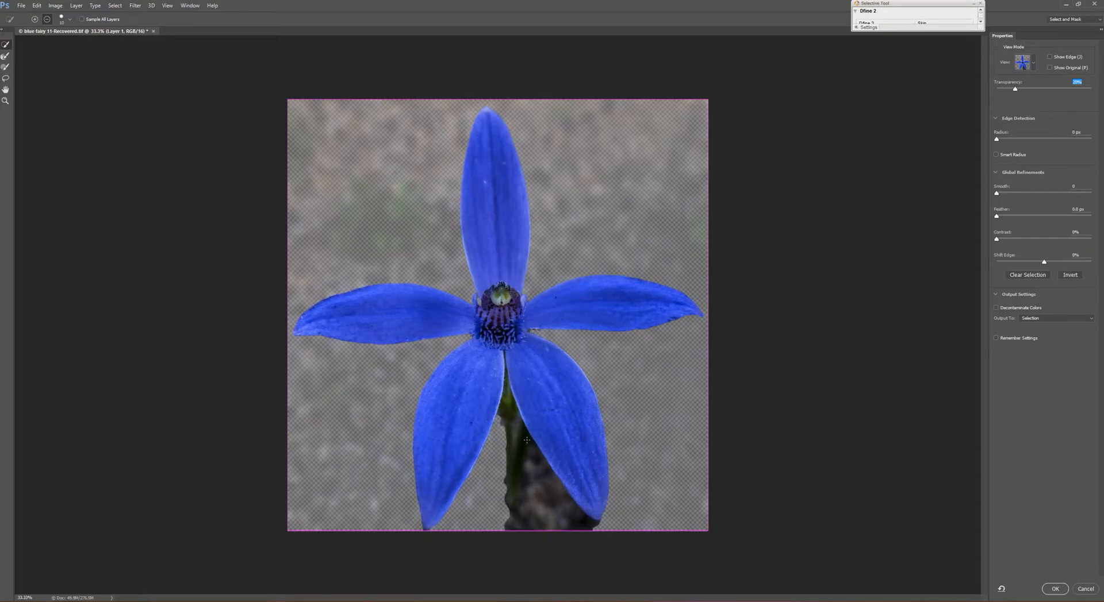
{"action": "left_click", "coordinate": [529, 451]}
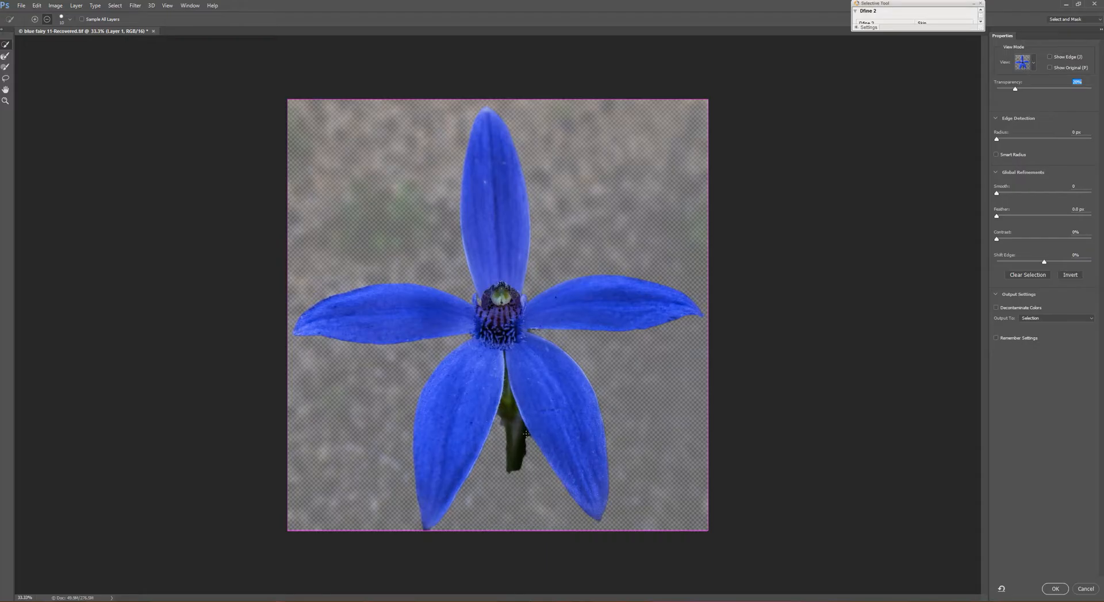
{"action": "left_click_drag", "start_coordinate": [525, 433], "coordinate": [526, 446]}
Step: Extend the selection down the lower stem and remove the background spill along its right edge
{"action": "left_click", "coordinate": [34, 20]}
{"action": "mouse_move", "coordinate": [513, 450]}
{"action": "left_mouse_down"}
{"action": "mouse_move", "coordinate": [520, 488]}
{"action": "mouse_move", "coordinate": [510, 499]}
{"action": "left_mouse_up"}
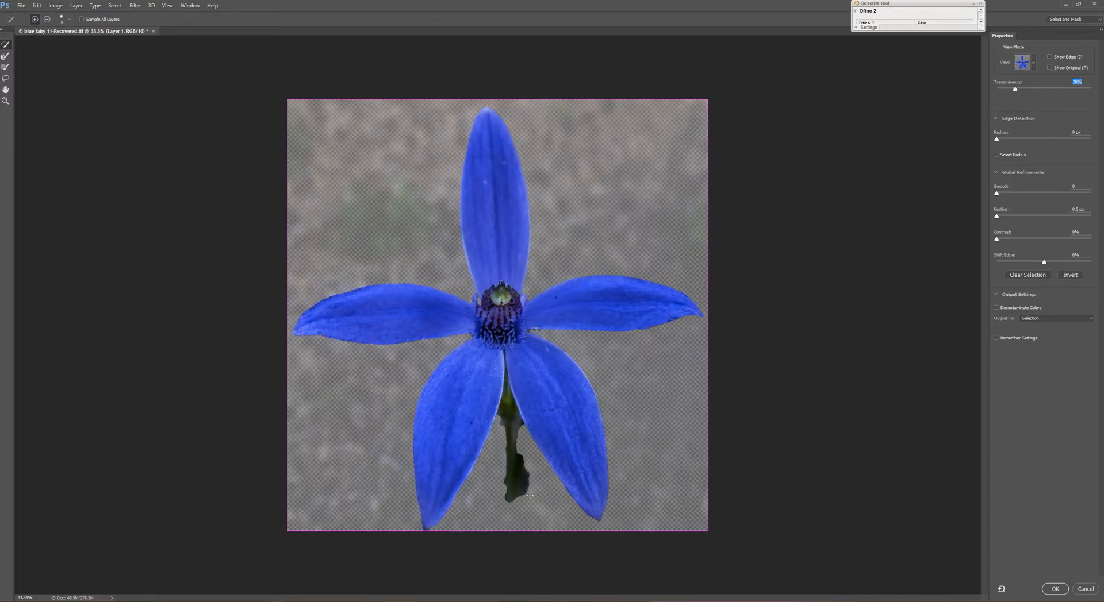
{"action": "left_click", "coordinate": [47, 19]}
{"action": "left_click_drag", "start_coordinate": [521, 454], "coordinate": [522, 464]}
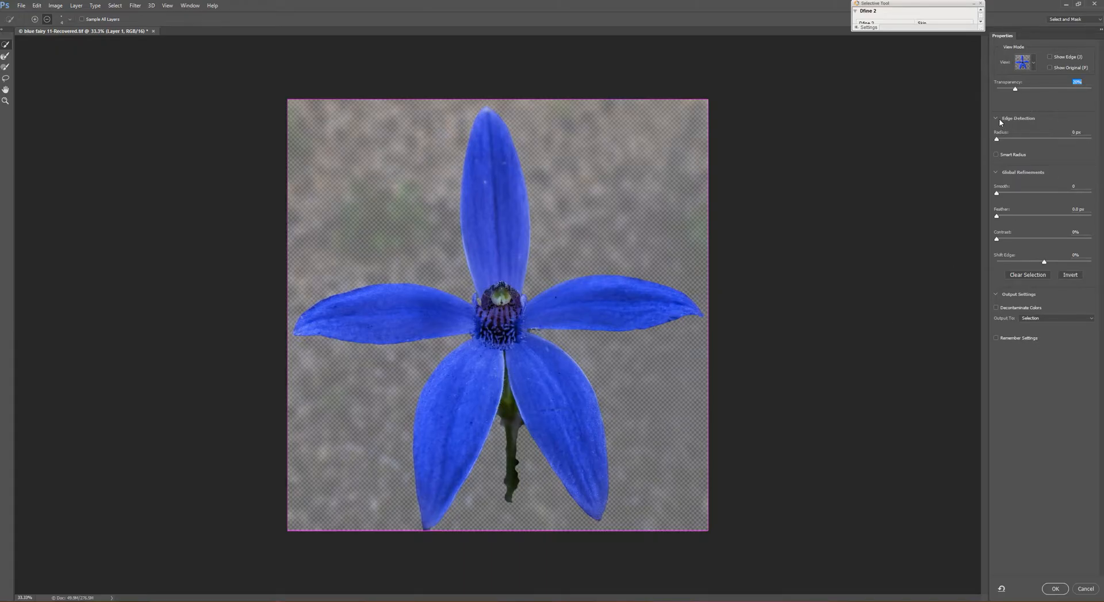
Step: Set the edge detection radius to 10 px with Smart Radius enabled
{"action": "left_click_drag", "start_coordinate": [996, 140], "coordinate": [1023, 142]}
{"action": "left_click", "coordinate": [996, 155]}
Step: Refine the stem selection by adding the small side branch and trimming the background around it
{"action": "left_click_drag", "start_coordinate": [519, 455], "coordinate": [524, 485]}
{"action": "left_click", "coordinate": [33, 22]}
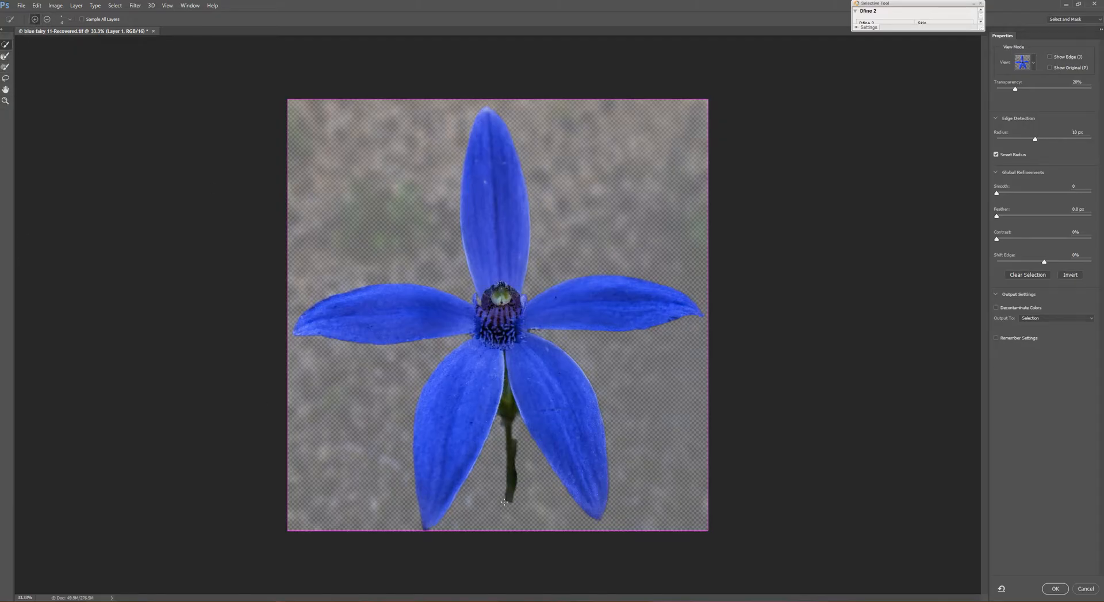
{"action": "left_click", "coordinate": [515, 442]}
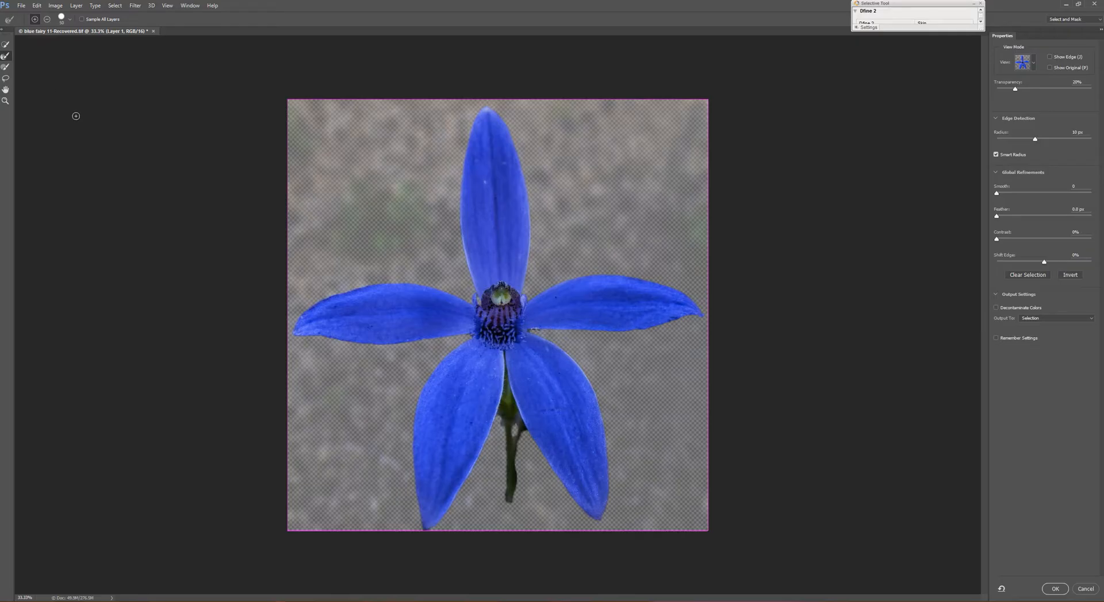
{"action": "left_click", "coordinate": [47, 19]}
{"action": "mouse_move", "coordinate": [501, 429]}
{"action": "left_mouse_down"}
{"action": "mouse_move", "coordinate": [524, 435]}
{"action": "mouse_move", "coordinate": [518, 452]}
{"action": "left_mouse_up"}
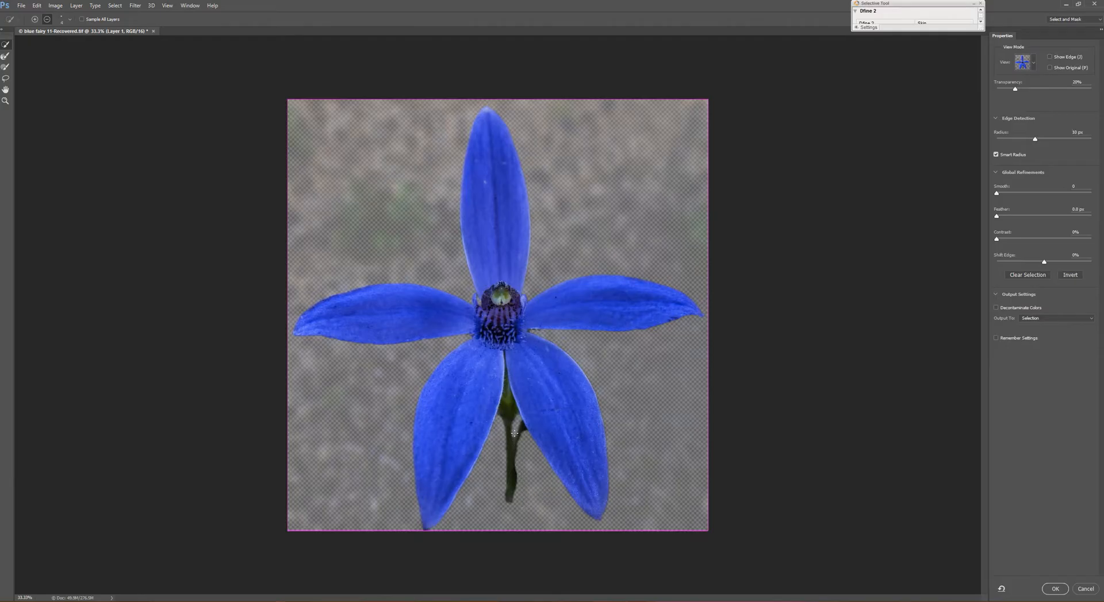
{"action": "left_click_drag", "start_coordinate": [515, 434], "coordinate": [515, 441]}
{"action": "left_click_drag", "start_coordinate": [516, 471], "coordinate": [515, 483]}
Step: Add the lower edge of the right petal near the flower centre to the selection with a larger brush
{"action": "left_click", "coordinate": [35, 20]}
{"action": "key", "text": "]"}
{"action": "key", "text": "]"}
{"action": "key", "text": "]"}
{"action": "key", "text": "]"}
{"action": "key", "text": "]"}
{"action": "key", "text": "]"}
{"action": "key", "text": "]"}
{"action": "key", "text": "]"}
{"action": "left_click", "coordinate": [534, 326]}
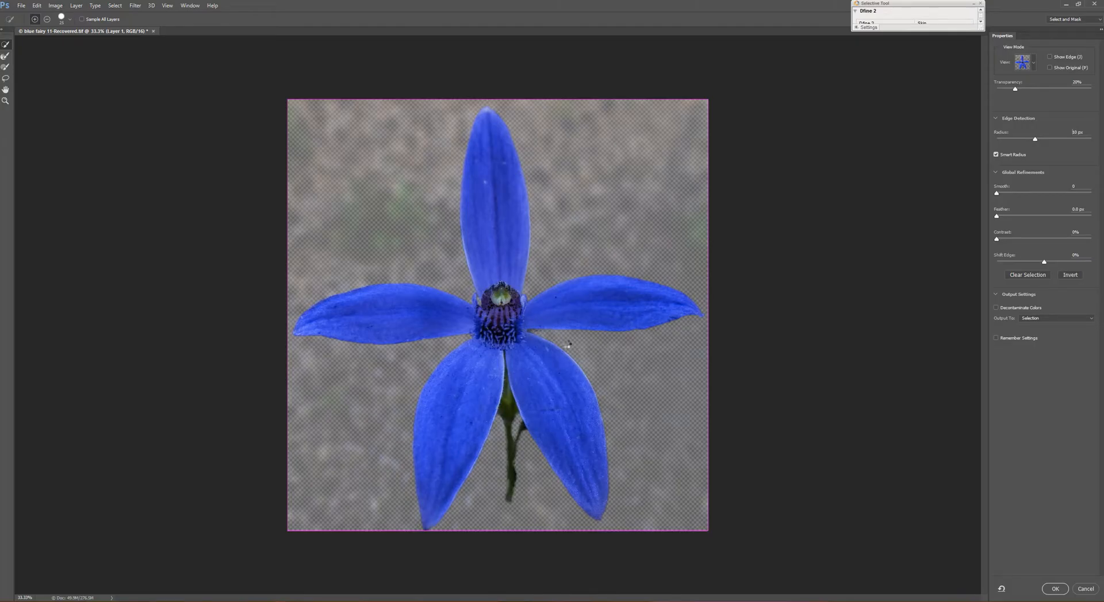
Step: Set feather to 0.5 px and contrast to 26%, and subtract the fringe beneath the right petal with a small brush
{"action": "left_click", "coordinate": [46, 19]}
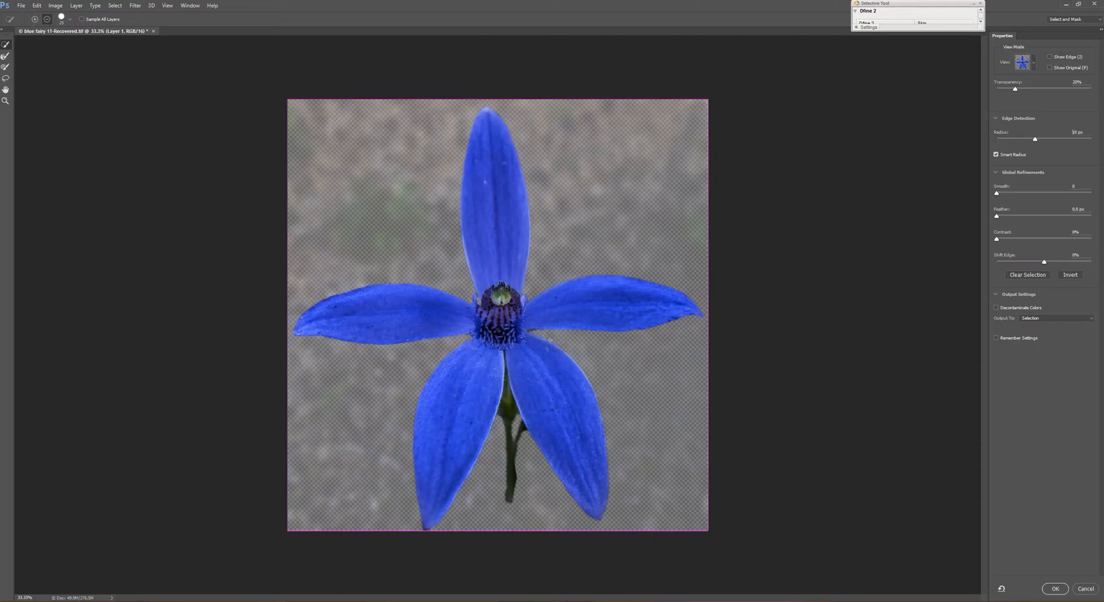
{"action": "key", "text": "["}
{"action": "key", "text": "["}
{"action": "key", "text": "["}
{"action": "key", "text": "["}
{"action": "key", "text": "["}
{"action": "key", "text": "["}
{"action": "key", "text": "ctrl+1"}
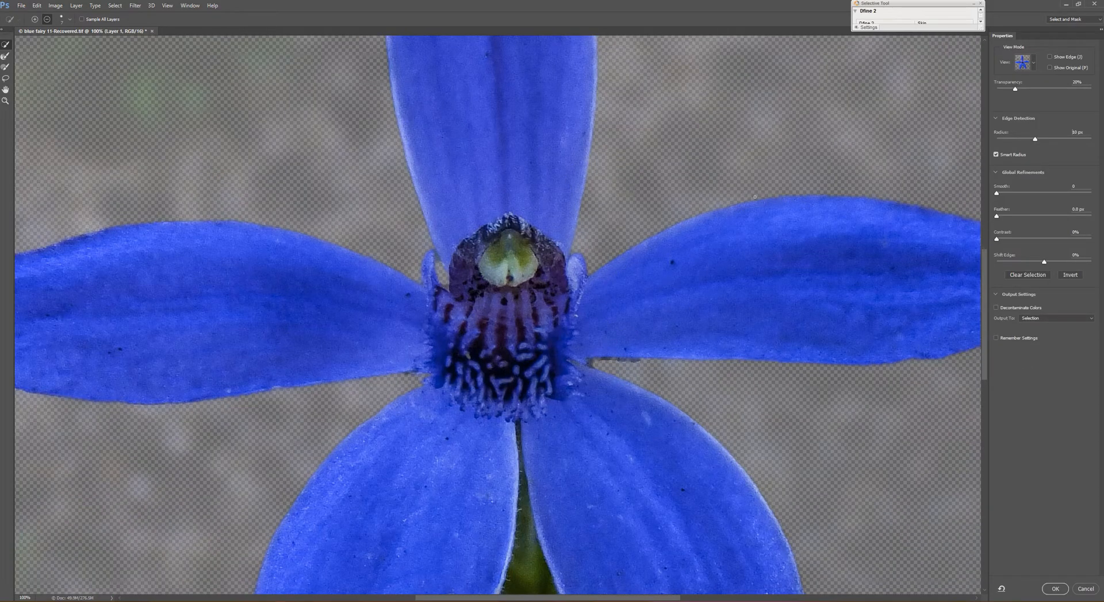
{"action": "left_click_drag", "start_coordinate": [999, 198], "coordinate": [999, 242]}
{"action": "left_click", "coordinate": [1020, 239]}
{"action": "left_click", "coordinate": [629, 360]}
Step: Enable Decontaminate Colors and output the selection to a new layer with a layer mask
{"action": "key", "text": "]"}
{"action": "left_click", "coordinate": [996, 308]}
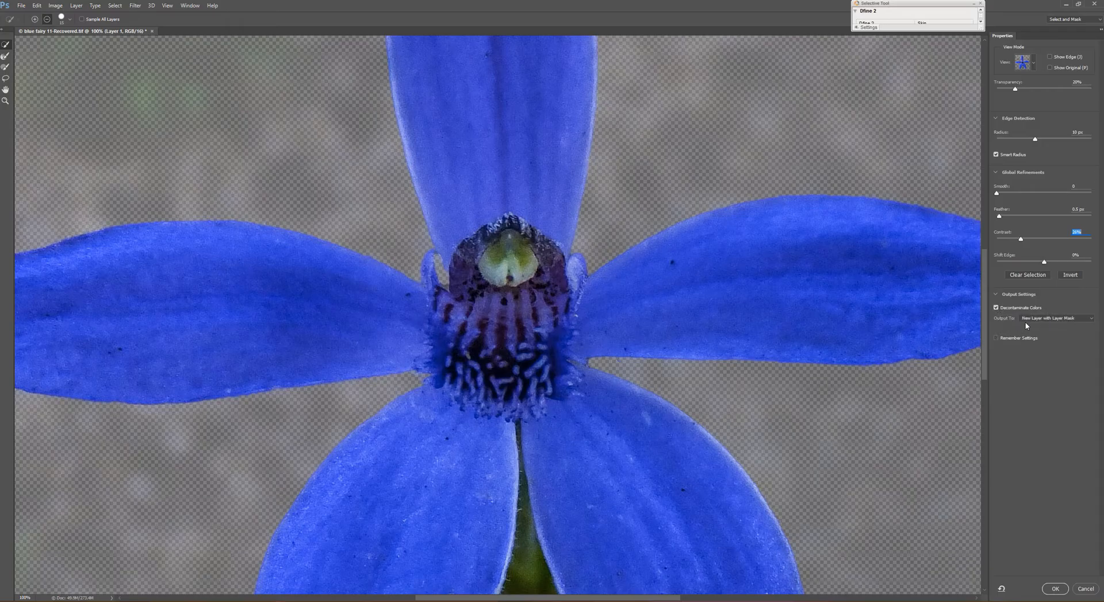
{"action": "left_click", "coordinate": [1089, 322]}
{"action": "left_click", "coordinate": [1059, 319]}
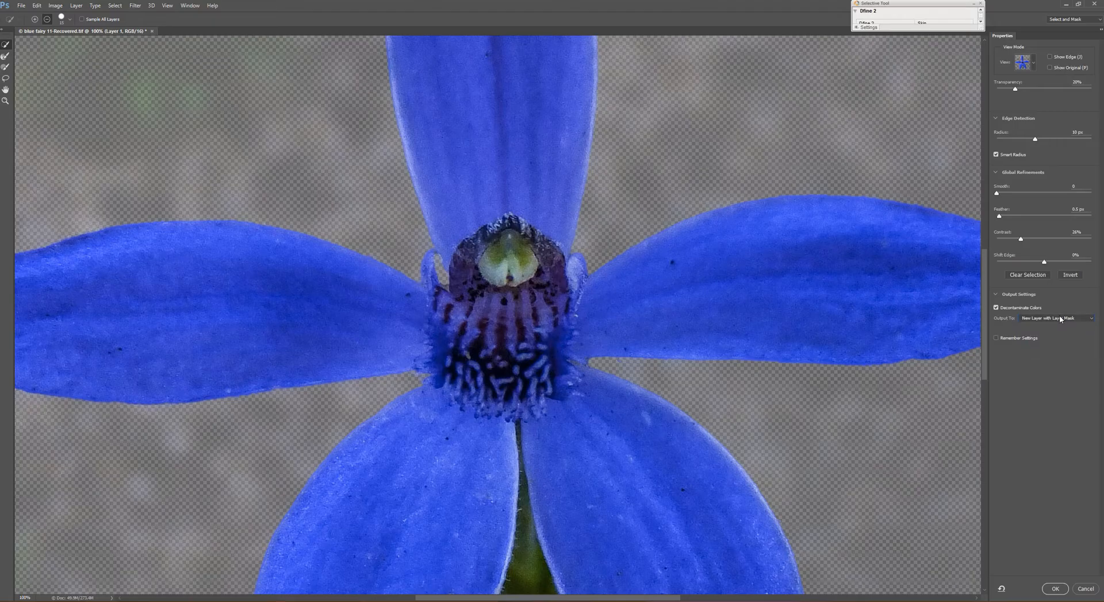
{"action": "left_click", "coordinate": [1055, 588]}
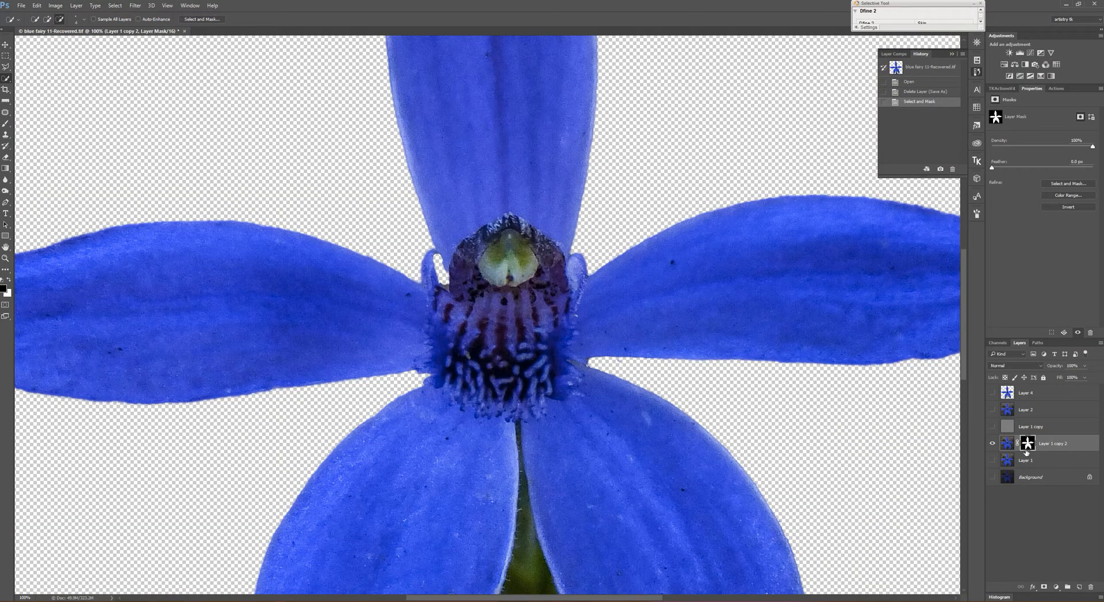
Step: Paint black on the layer mask with a small brush to hide background remnants beside the flower centre and right petal base
{"action": "key", "text": "ctrl+0"}
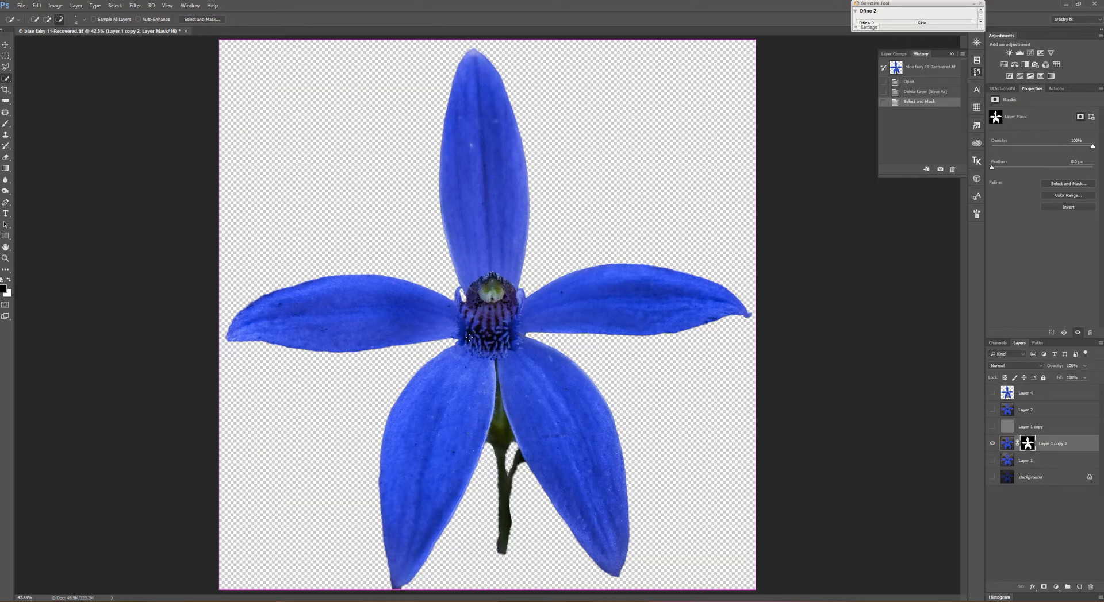
{"action": "key", "text": "ctrl+1"}
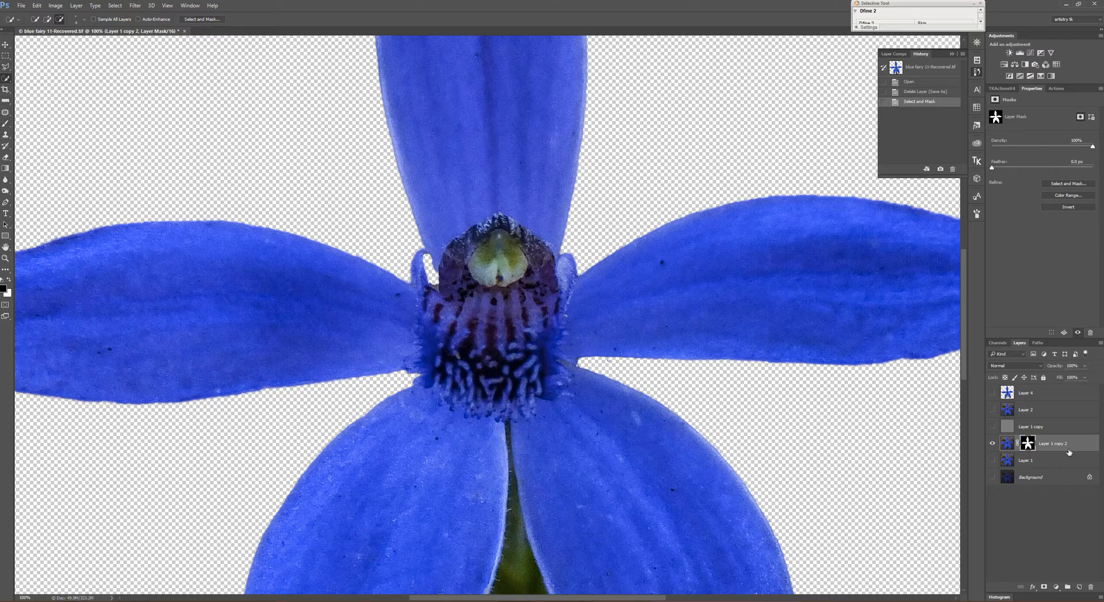
{"action": "left_click", "coordinate": [6, 123]}
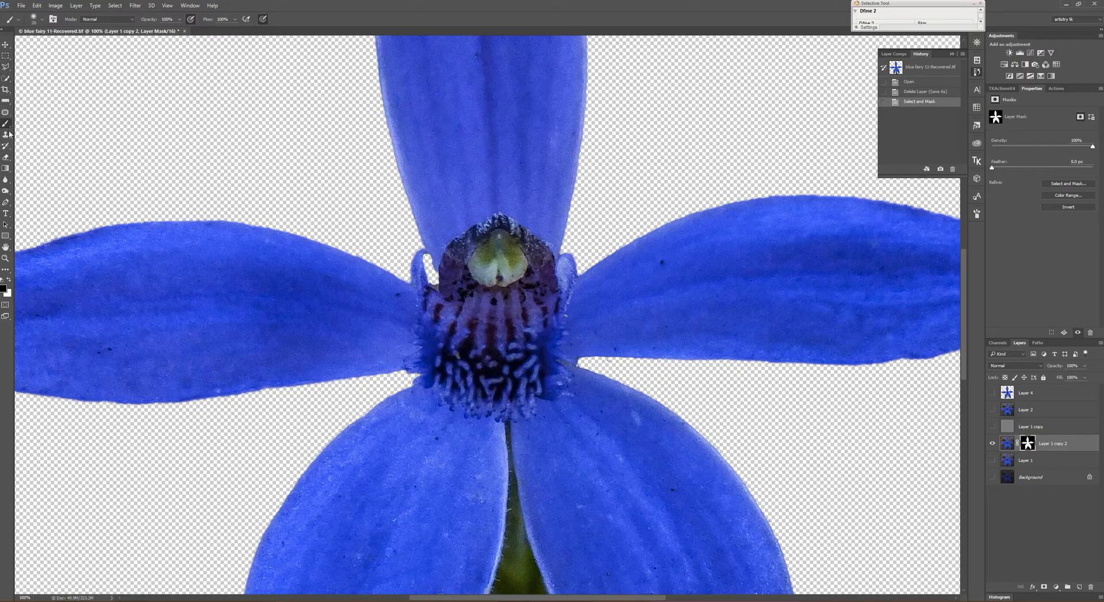
{"action": "left_click", "coordinate": [434, 284]}
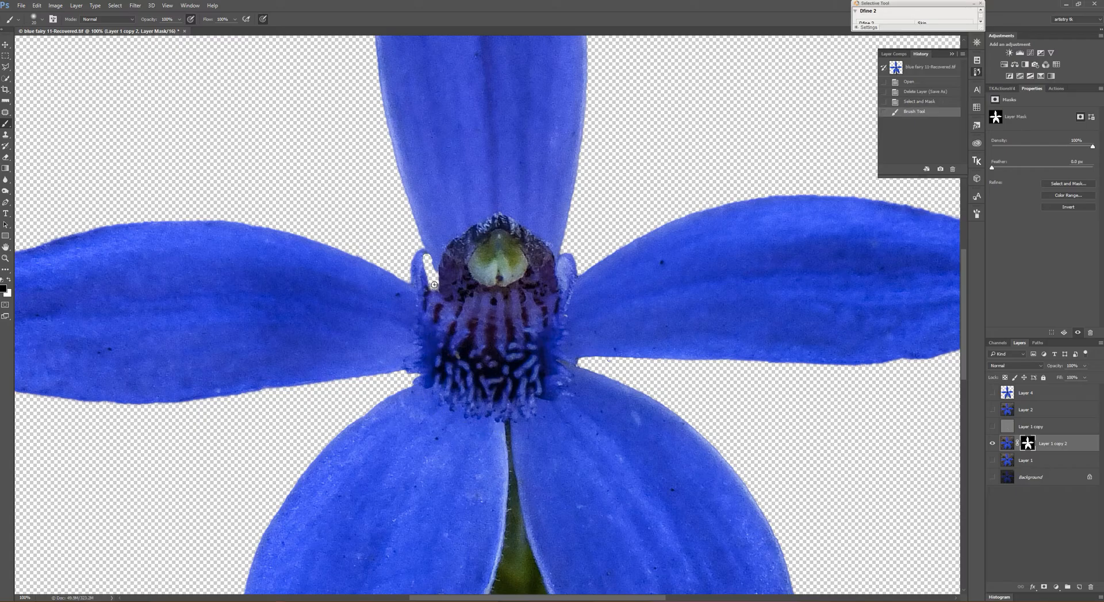
{"action": "key", "text": "["}
{"action": "key", "text": "["}
{"action": "key", "text": "["}
{"action": "key", "text": "["}
{"action": "left_click", "coordinate": [431, 285]}
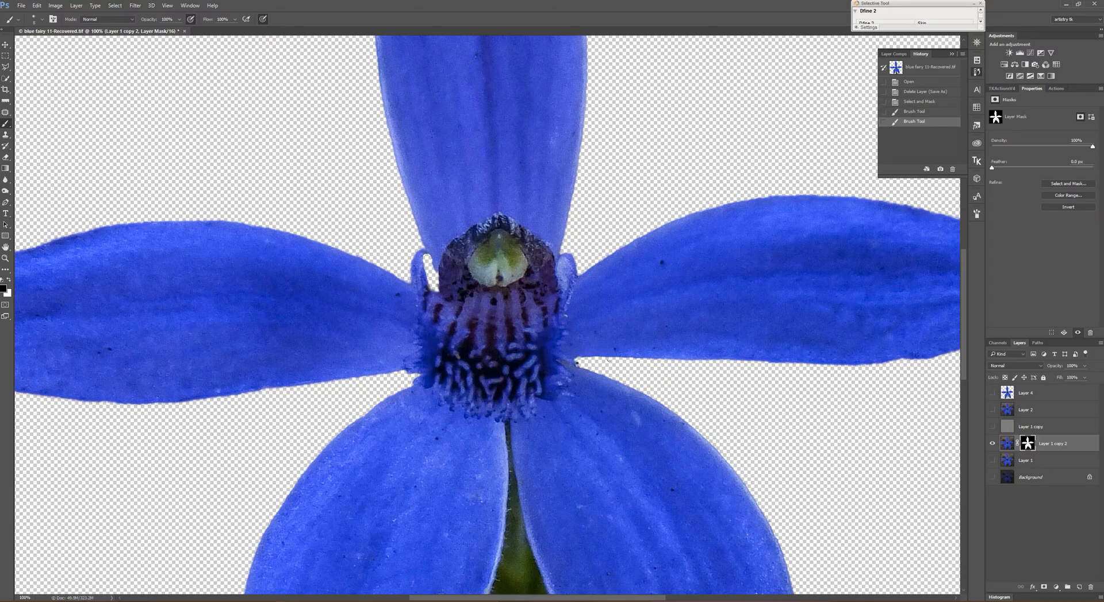
{"action": "left_click", "coordinate": [577, 364]}
Step: Paint black on the layer mask along both sides of the stem and side branch to clean up their edges
{"action": "left_click_drag", "start_coordinate": [963, 353], "coordinate": [943, 419]}
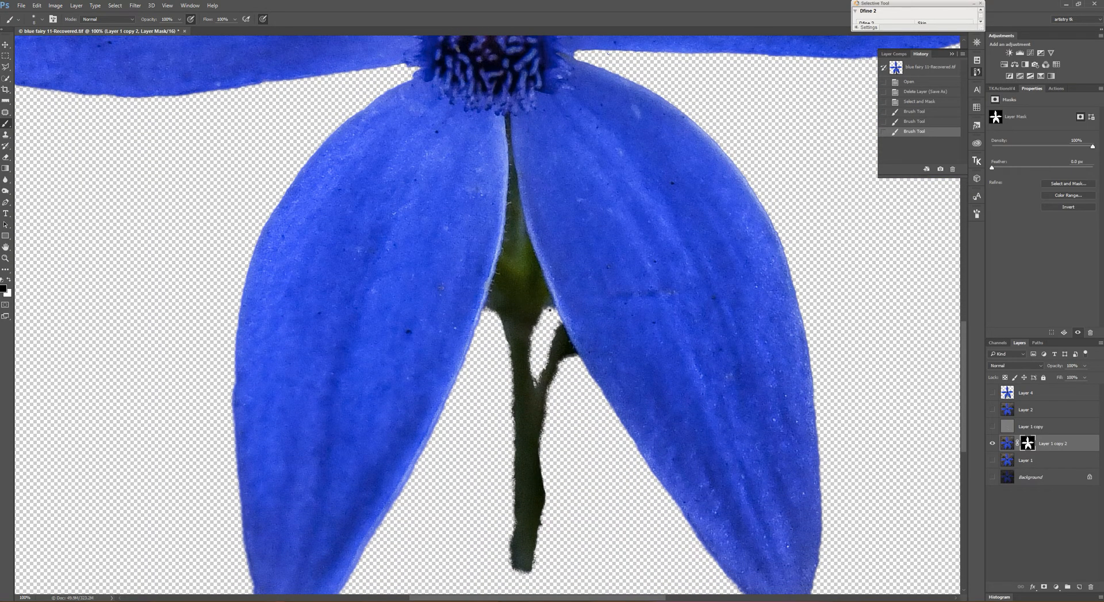
{"action": "mouse_move", "coordinate": [552, 307]}
{"action": "left_mouse_down"}
{"action": "mouse_move", "coordinate": [534, 327]}
{"action": "mouse_move", "coordinate": [538, 371]}
{"action": "mouse_move", "coordinate": [542, 356]}
{"action": "left_mouse_up"}
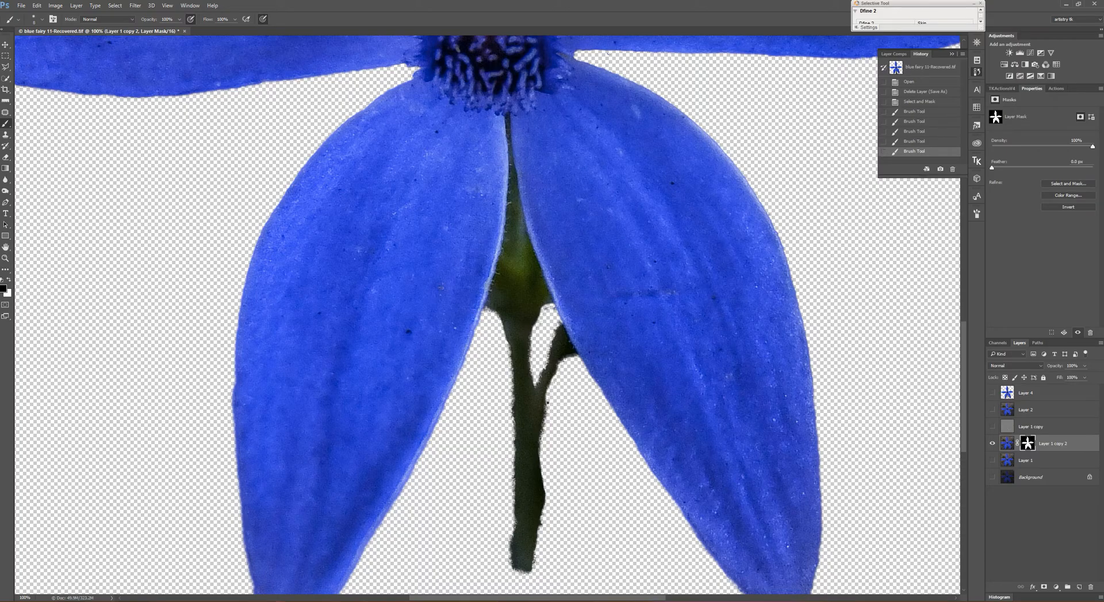
{"action": "left_click_drag", "start_coordinate": [544, 421], "coordinate": [534, 562]}
{"action": "mouse_move", "coordinate": [540, 510]}
{"action": "left_mouse_down"}
{"action": "mouse_move", "coordinate": [540, 463]}
{"action": "mouse_move", "coordinate": [538, 521]}
{"action": "left_mouse_up"}
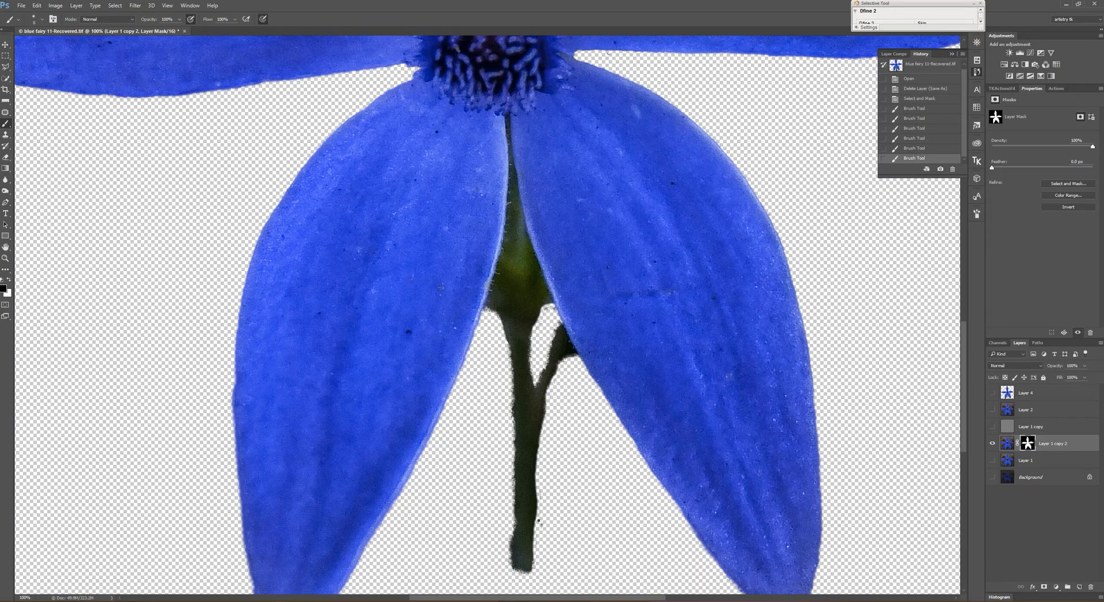
{"action": "left_click", "coordinate": [543, 490]}
{"action": "left_click_drag", "start_coordinate": [510, 562], "coordinate": [503, 361]}
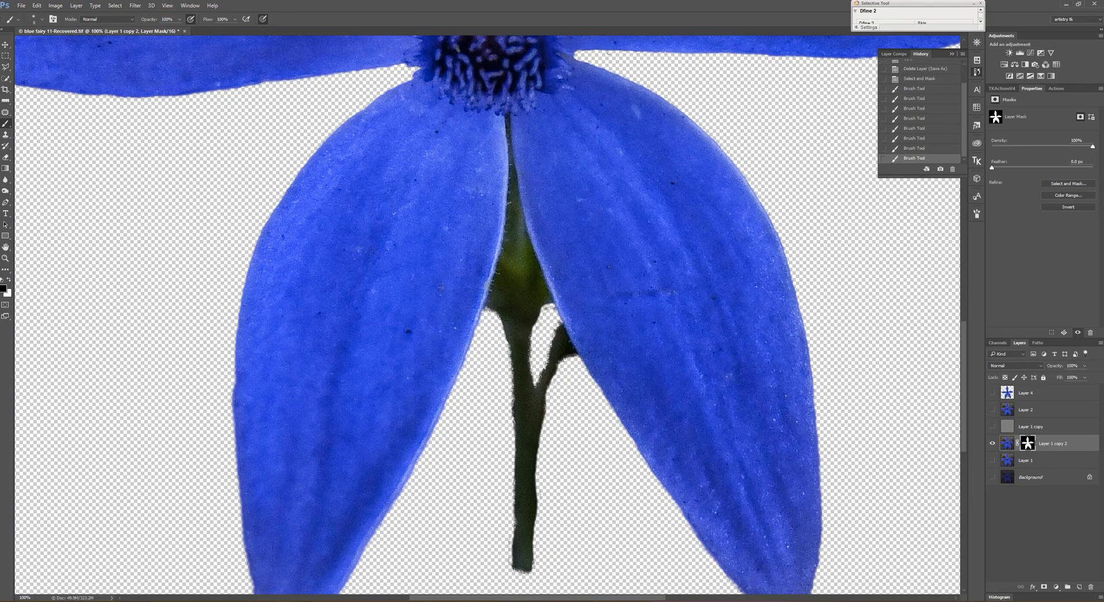